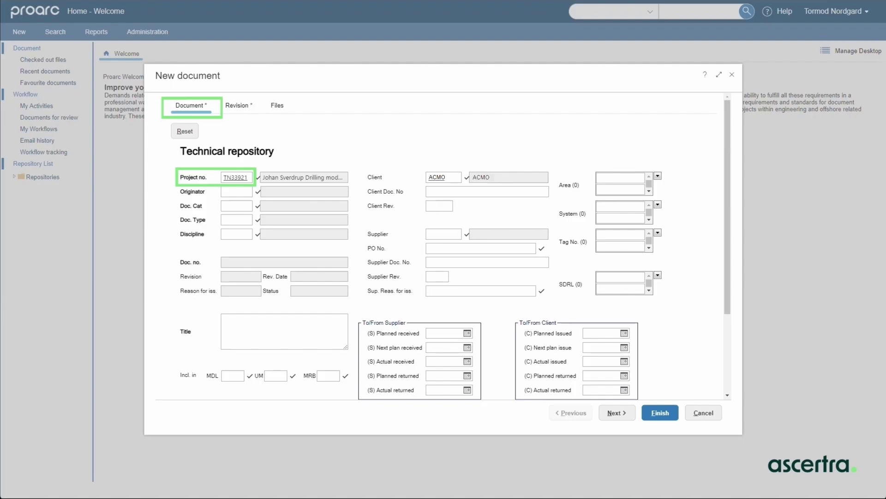
# Complete the new document with originator ASC, category DOC, type DS, discipline E, client doc number C4995-E-DH4483, title Electrical data sheet, client planned issued dd+21
pyautogui.hotkey('alt', 'Down')
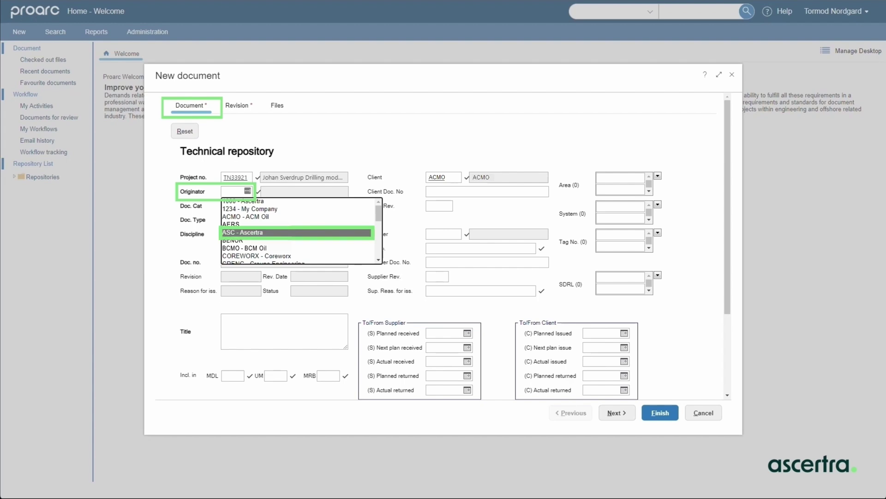
pyautogui.click(243, 232)
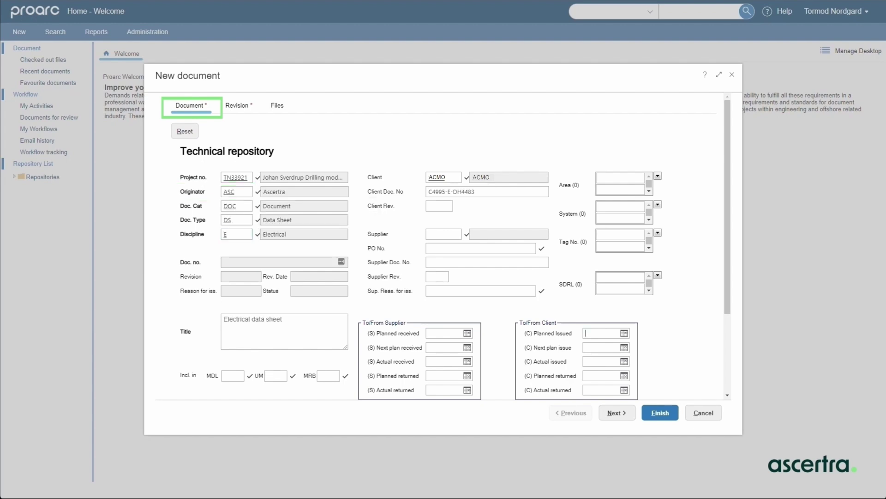
pyautogui.write('dd+21')
pyautogui.press('Tab')
pyautogui.write('dd+21')
pyautogui.press('Tab')
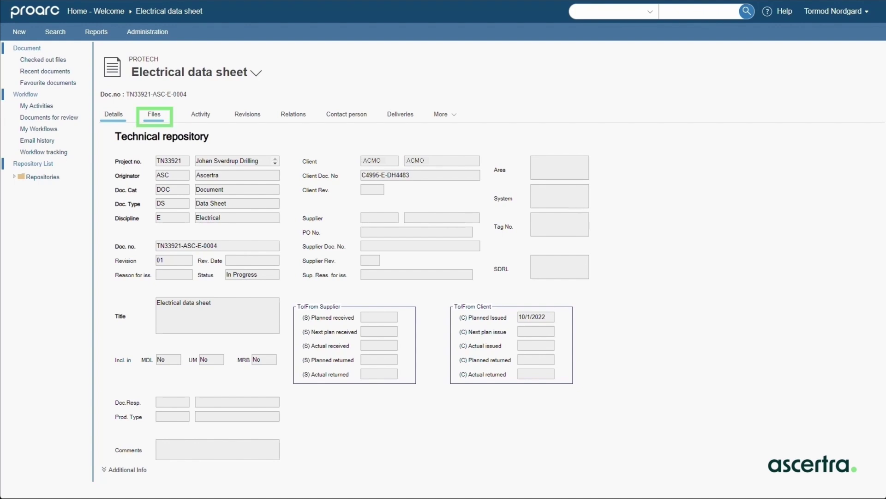
# Produce a file for the Electrical data sheet document from the TN33921 FrontPage template and close the generated Word file
pyautogui.click(154, 114)
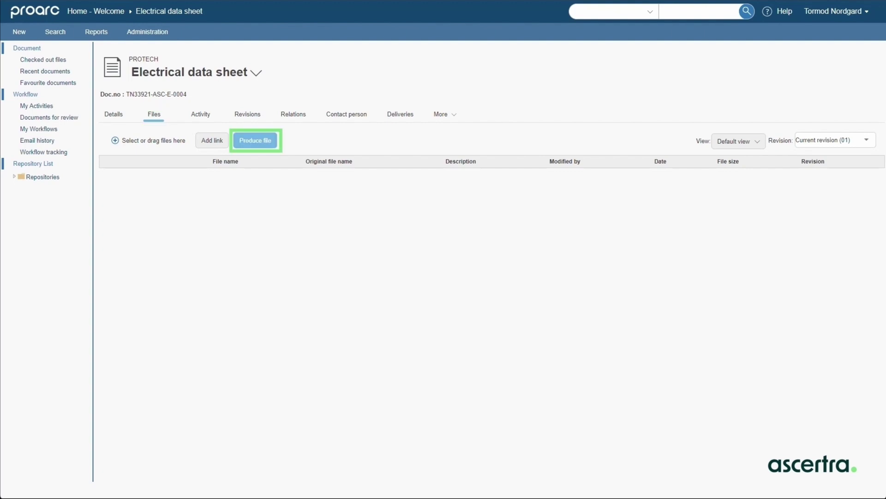
pyautogui.click(255, 140)
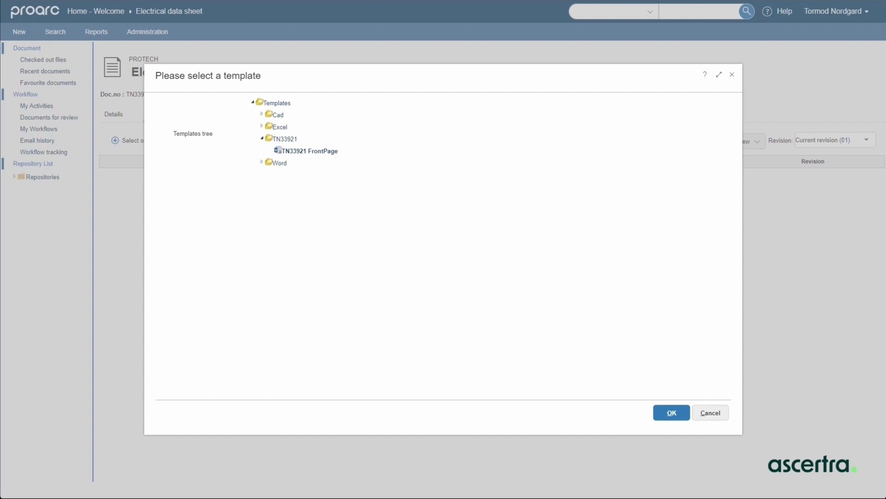
pyautogui.press('Return')
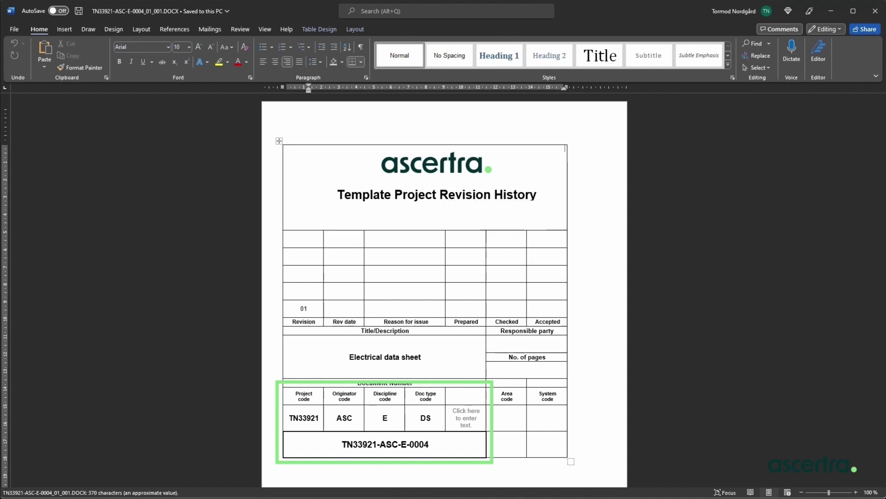
pyautogui.click(875, 11)
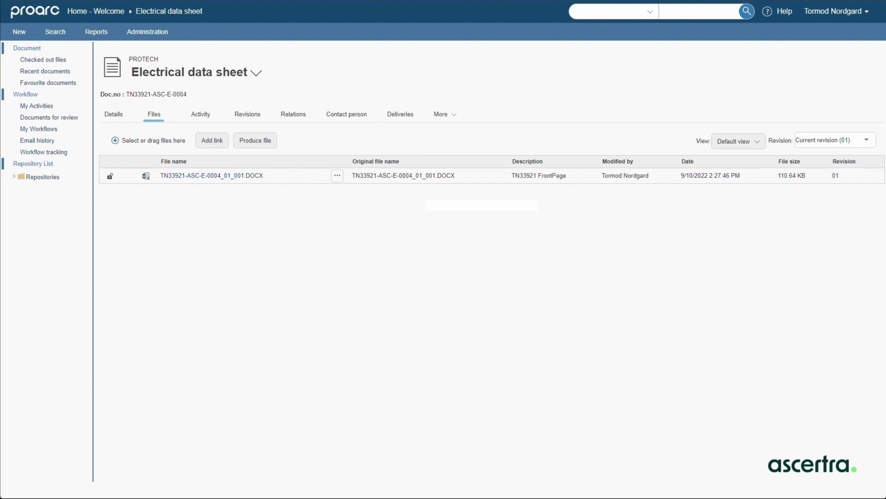
# Check in the file TN33921-ASC-E-0004_01_001.DOCX and create a PDF from it
pyautogui.click(212, 175)
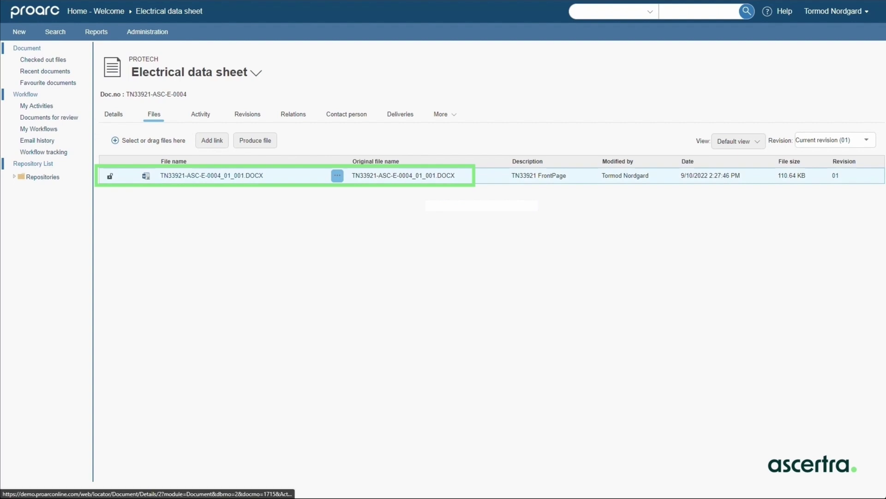
pyautogui.click(337, 175)
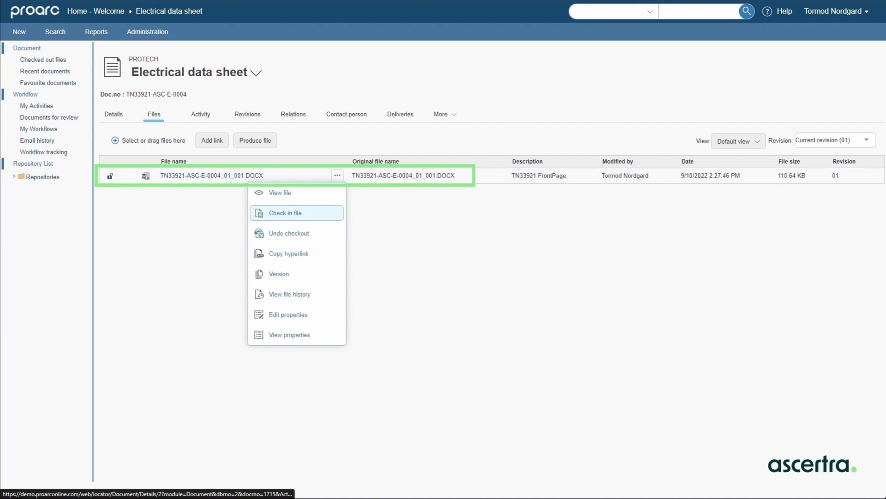
pyautogui.click(285, 213)
pyautogui.click(337, 175)
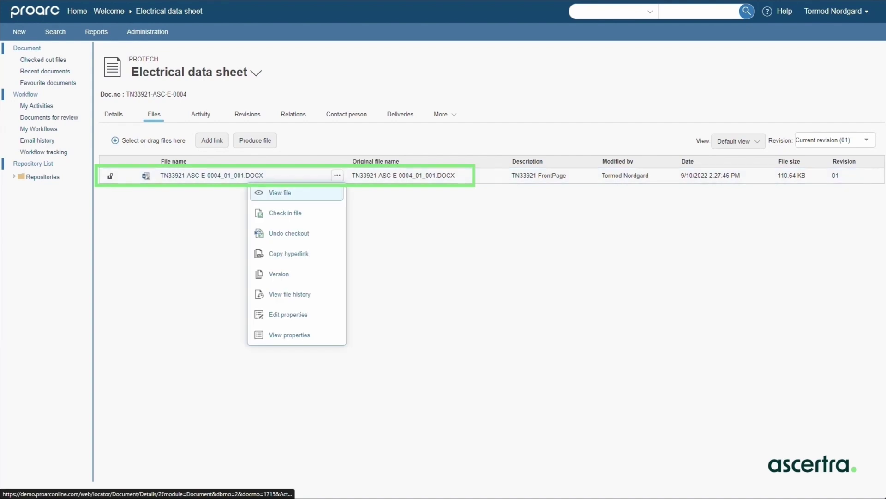
pyautogui.click(289, 233)
pyautogui.click(337, 176)
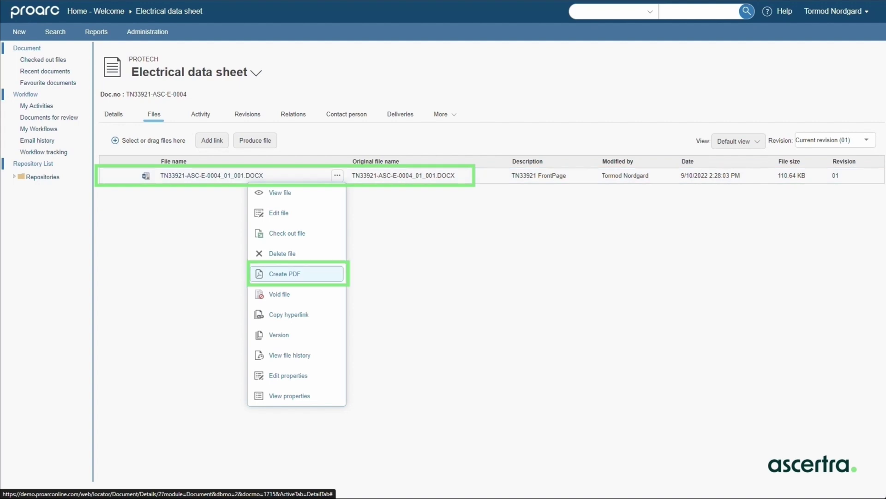
pyautogui.click(285, 274)
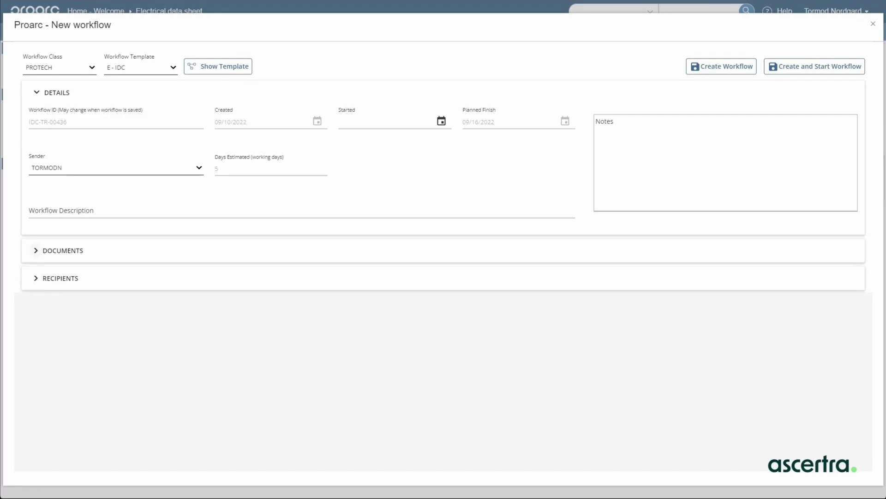
# Create and start the PROTECH workflow from the E - IDC template, and open the Check activity of workflow IDC-TR-00436
pyautogui.click(36, 250)
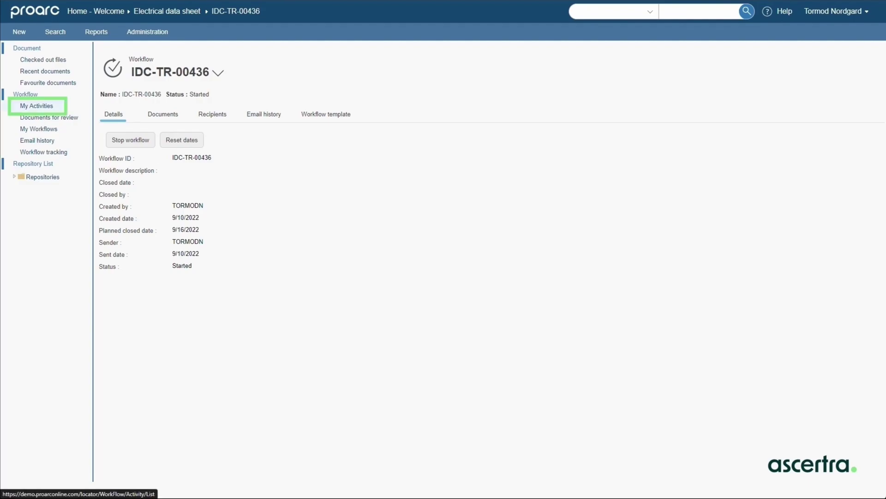
pyautogui.click(37, 106)
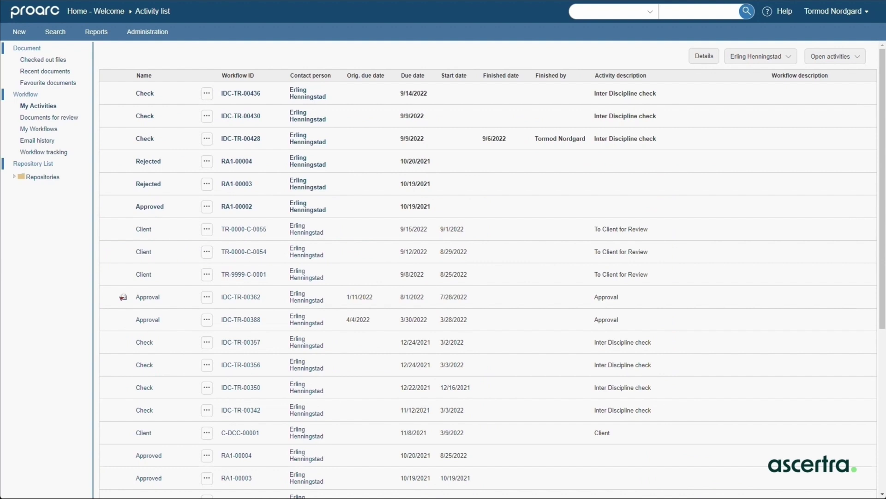
pyautogui.click(144, 93)
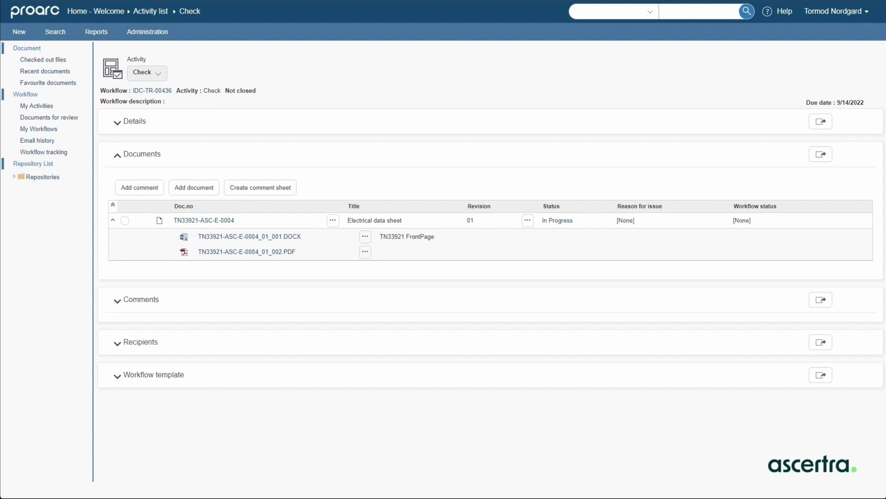
# Add the text comment "Please add Area code before issuing" below the table in TN33921-ASC-E-0004_01_002.PDF and save the comments
pyautogui.click(139, 299)
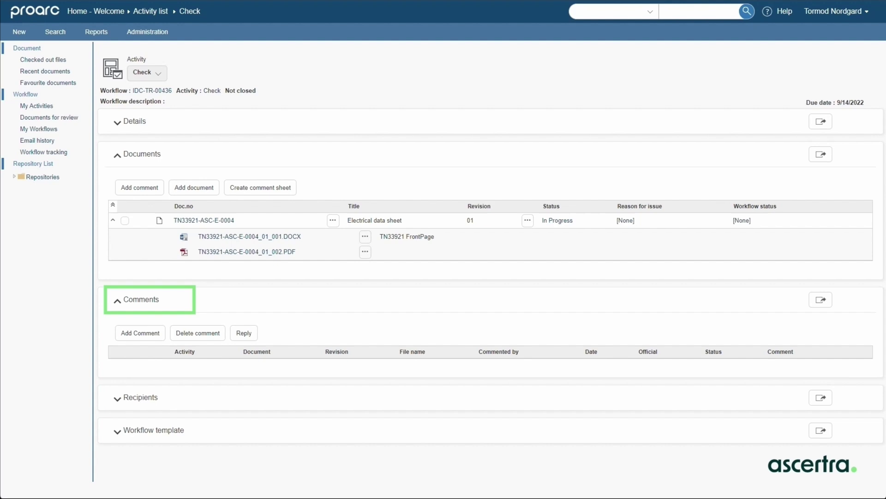
pyautogui.click(365, 251)
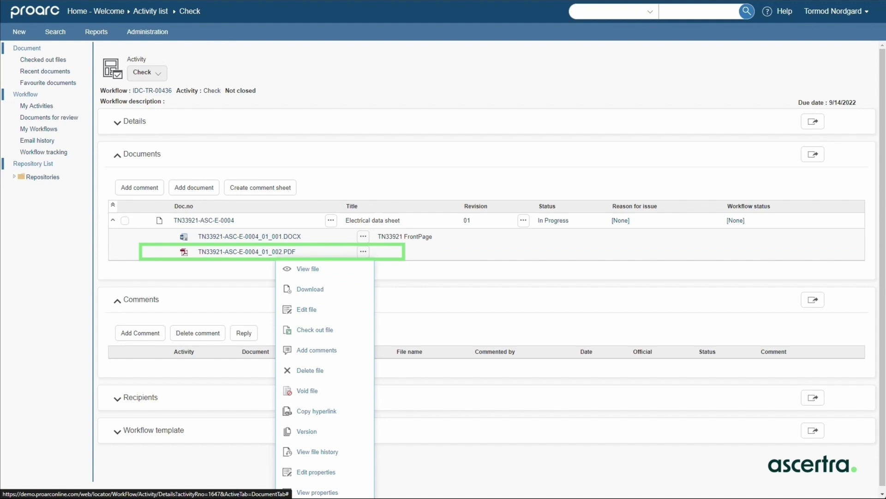
pyautogui.click(325, 350)
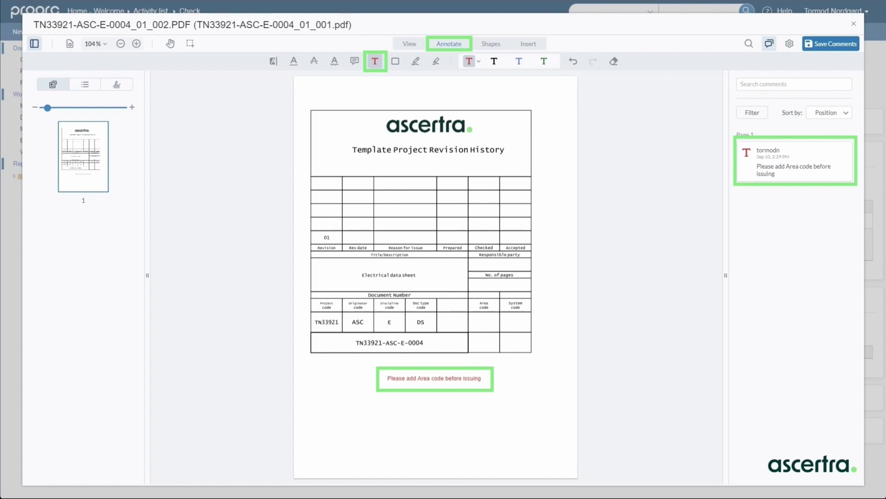
pyautogui.click(434, 378)
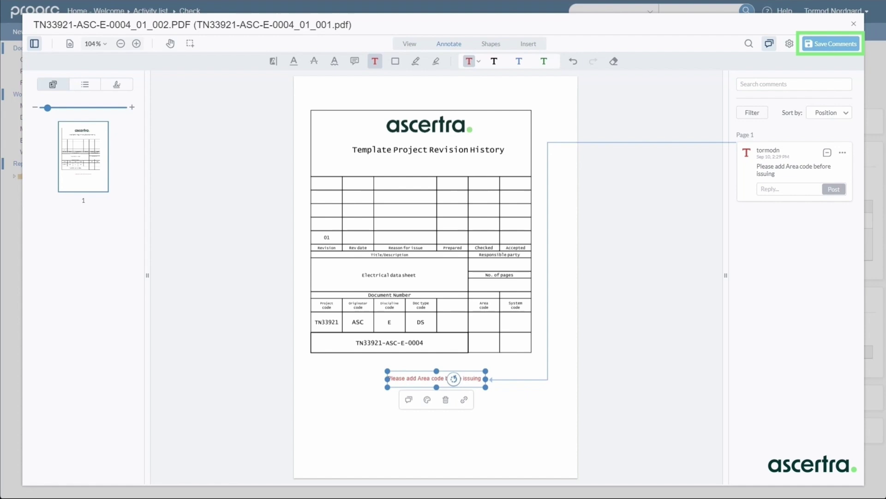
pyautogui.click(831, 43)
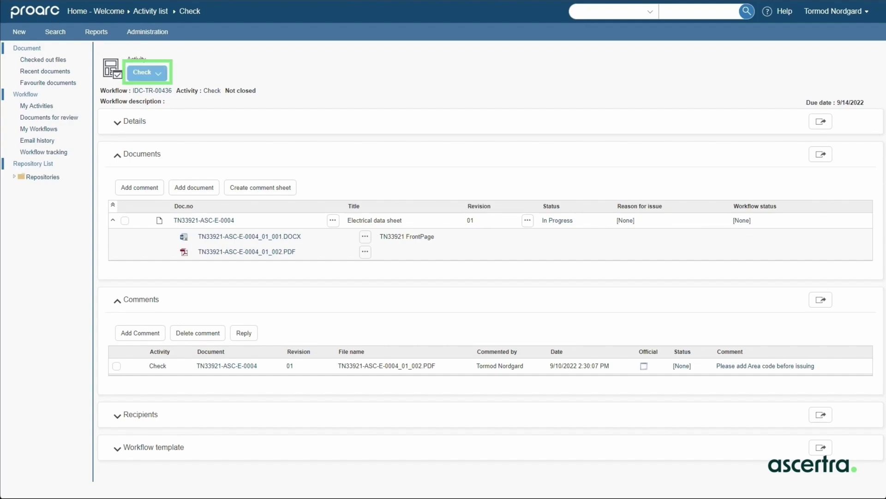
# Close the Check activity and open the Approval activity of workflow IDC-TR-00436 from the personal activity list
pyautogui.click(147, 73)
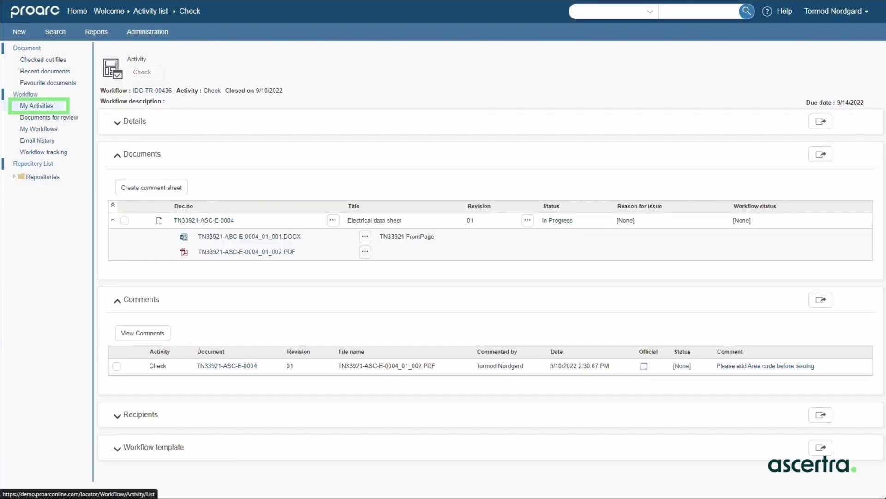
pyautogui.click(36, 106)
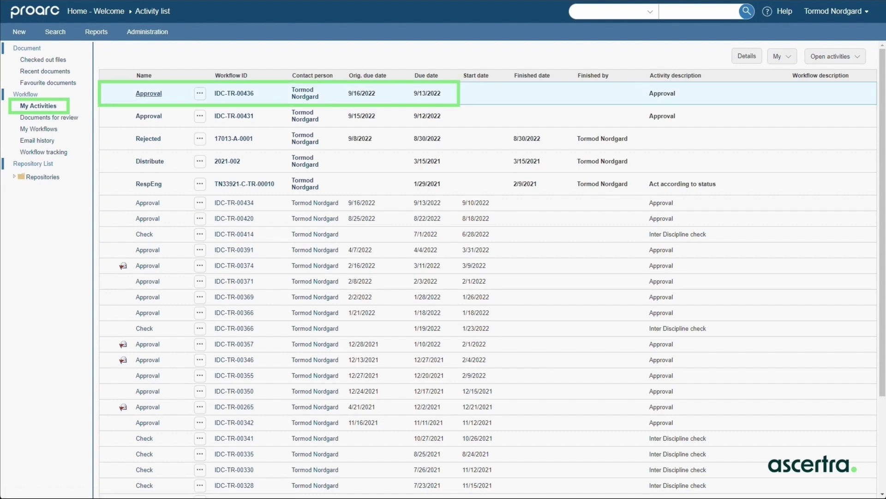
pyautogui.click(148, 94)
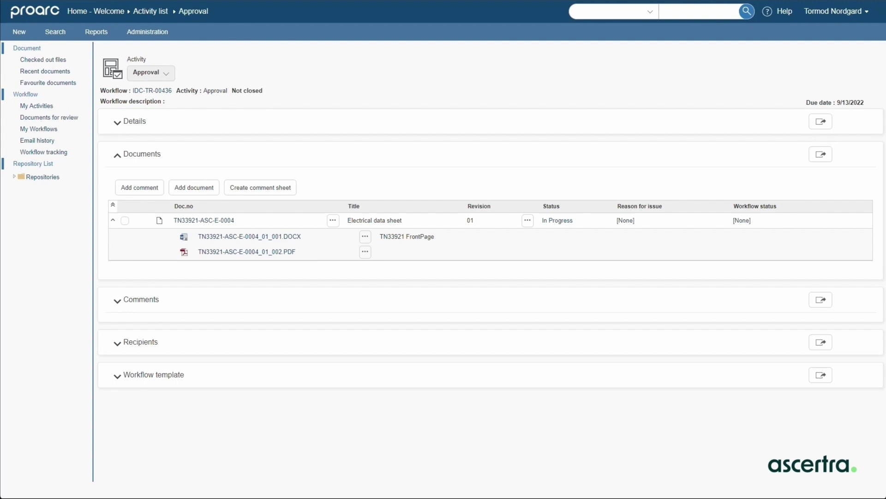
# Mark the area code comment on the PDF as official in the Approval activity
pyautogui.click(141, 299)
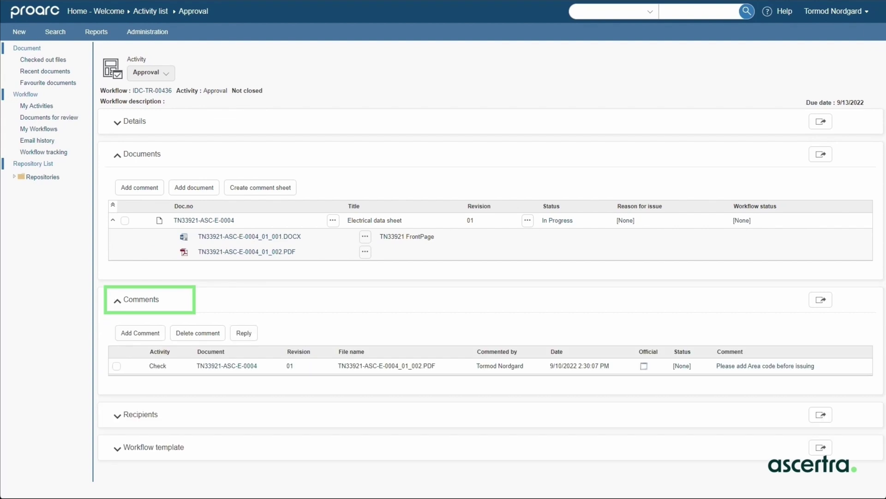
pyautogui.click(277, 366)
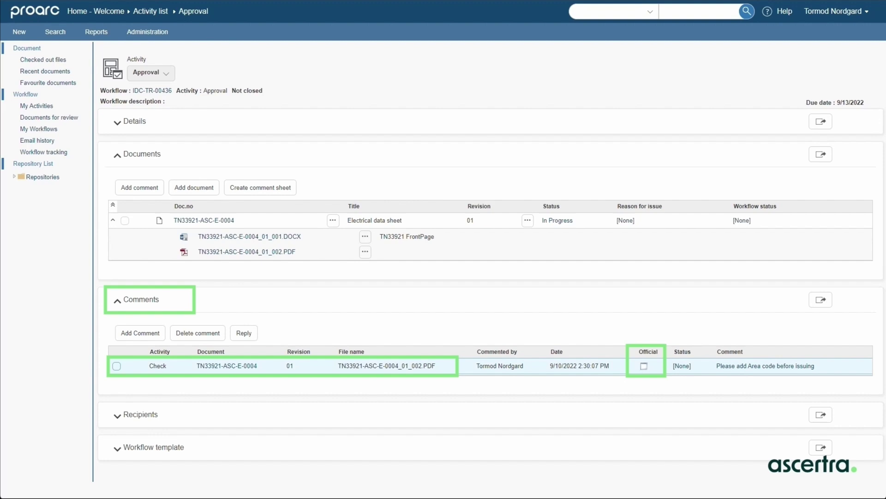
pyautogui.click(644, 366)
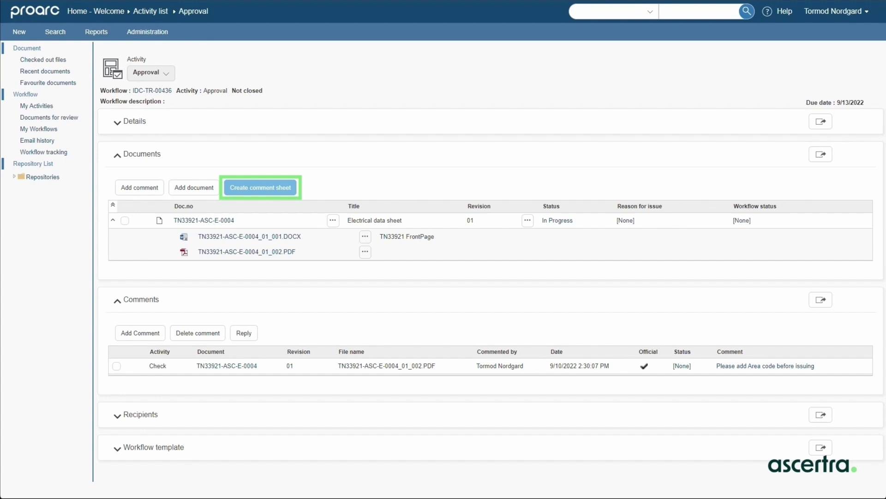
# Create a comment sheet from TN33921-ASC-E-0004_01_002.PDF and close the Approval activity with the answer "Yes, with comments"
pyautogui.click(260, 188)
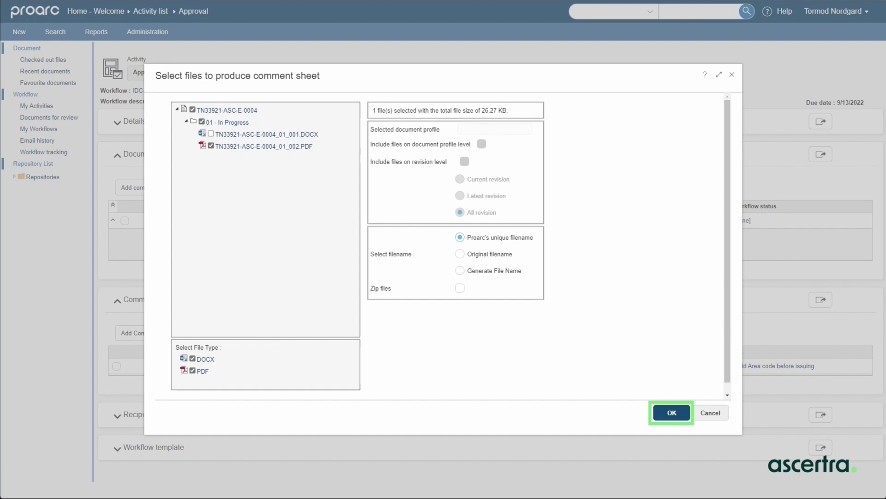
pyautogui.click(671, 412)
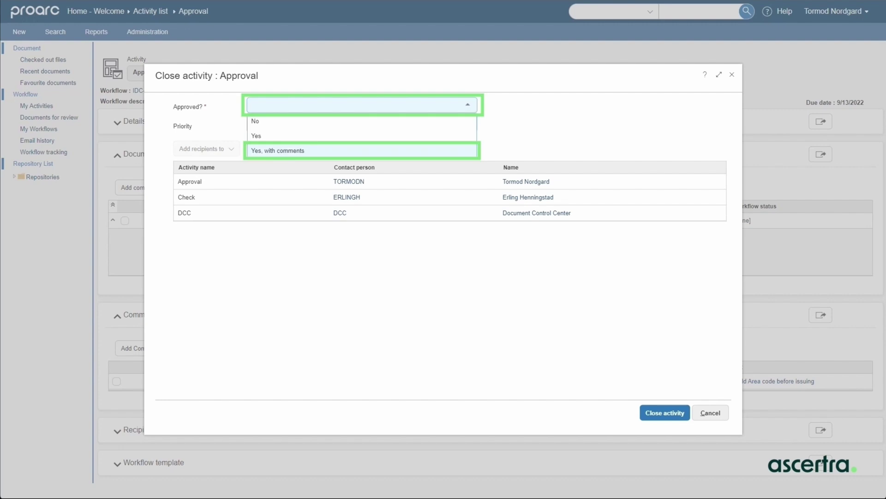
pyautogui.click(277, 150)
pyautogui.click(665, 412)
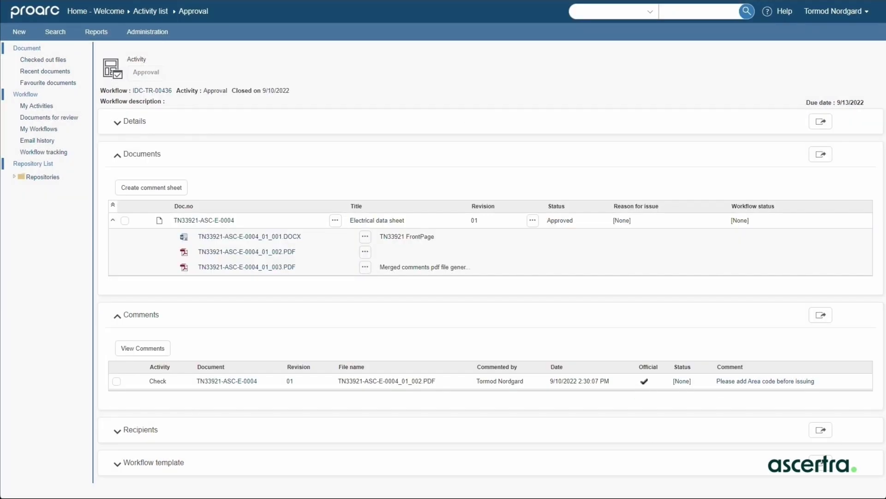